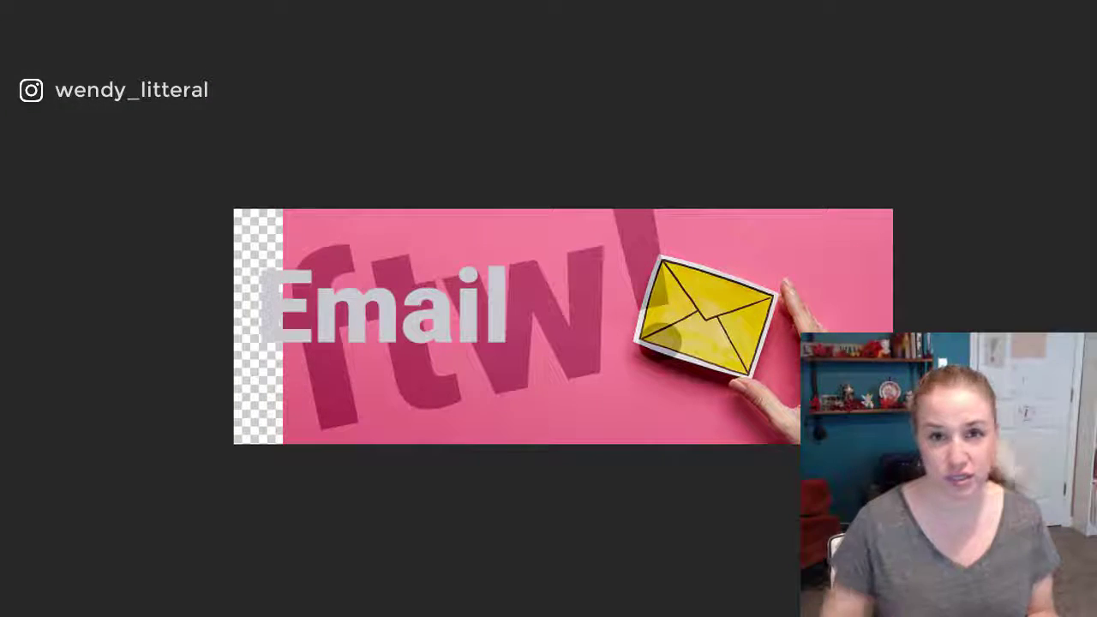
- Marquee-select the transparent left strip plus a band of the adjacent pink image
{"action": "left_click_drag", "start_coordinate": [237, 148], "coordinate": [400, 563]}
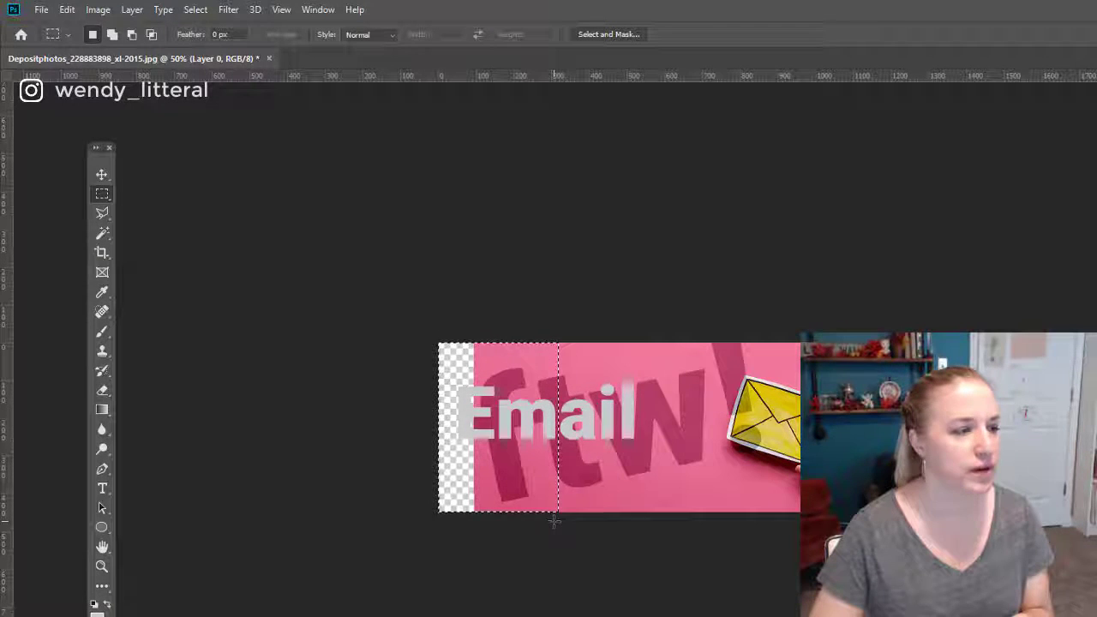
- Apply Edit > Fill with Content-Aware contents, Normal mode and 100% opacity
{"action": "left_click", "coordinate": [67, 10]}
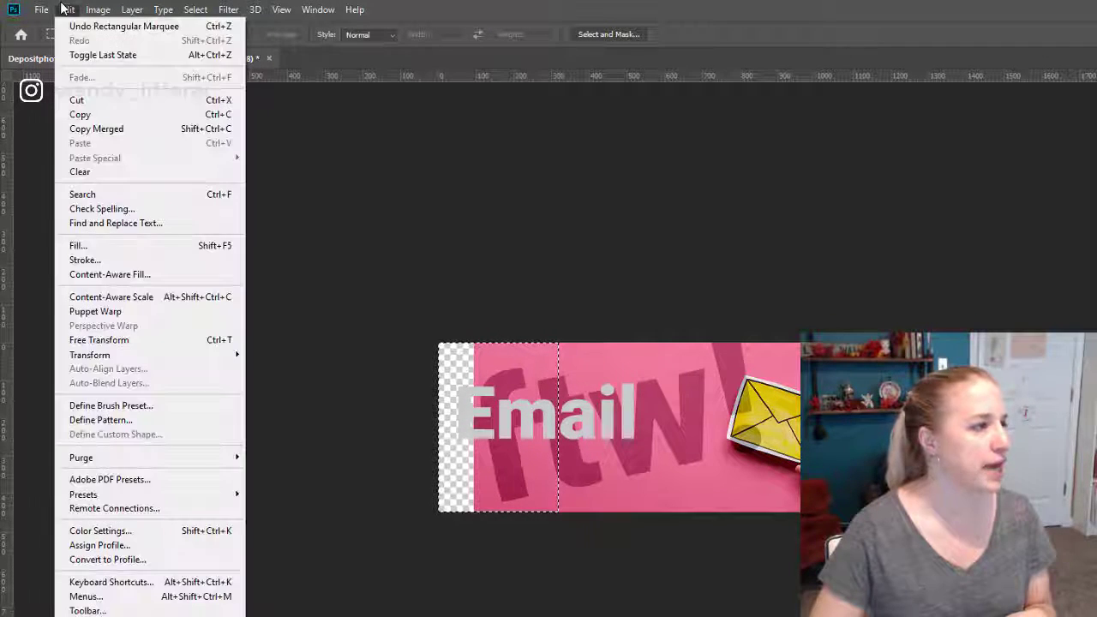
{"action": "left_click", "coordinate": [117, 247]}
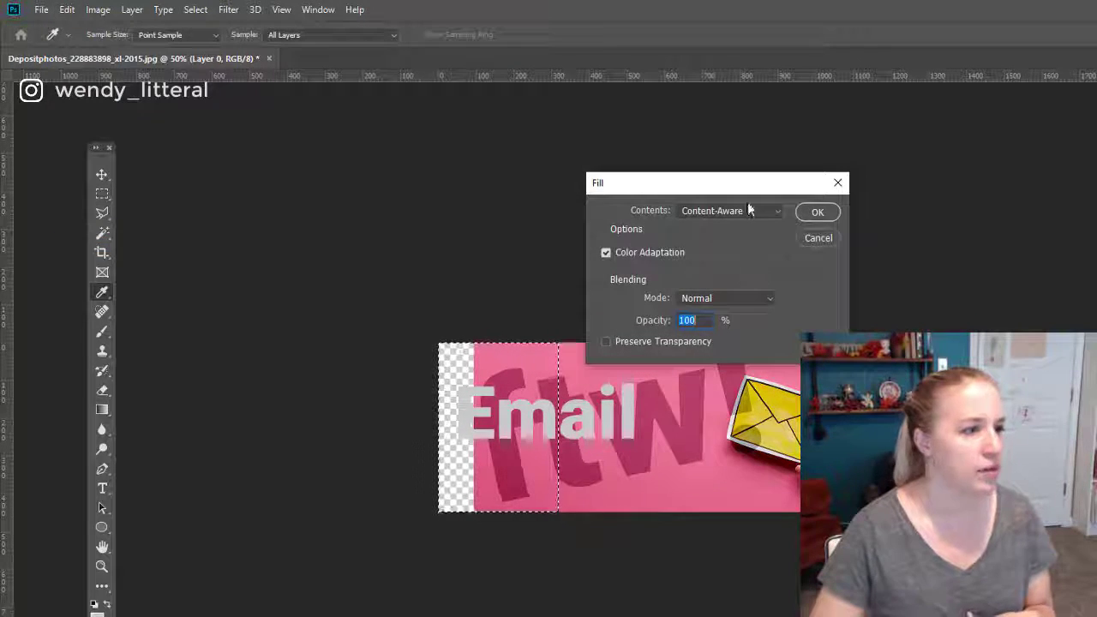
{"action": "left_click", "coordinate": [777, 211]}
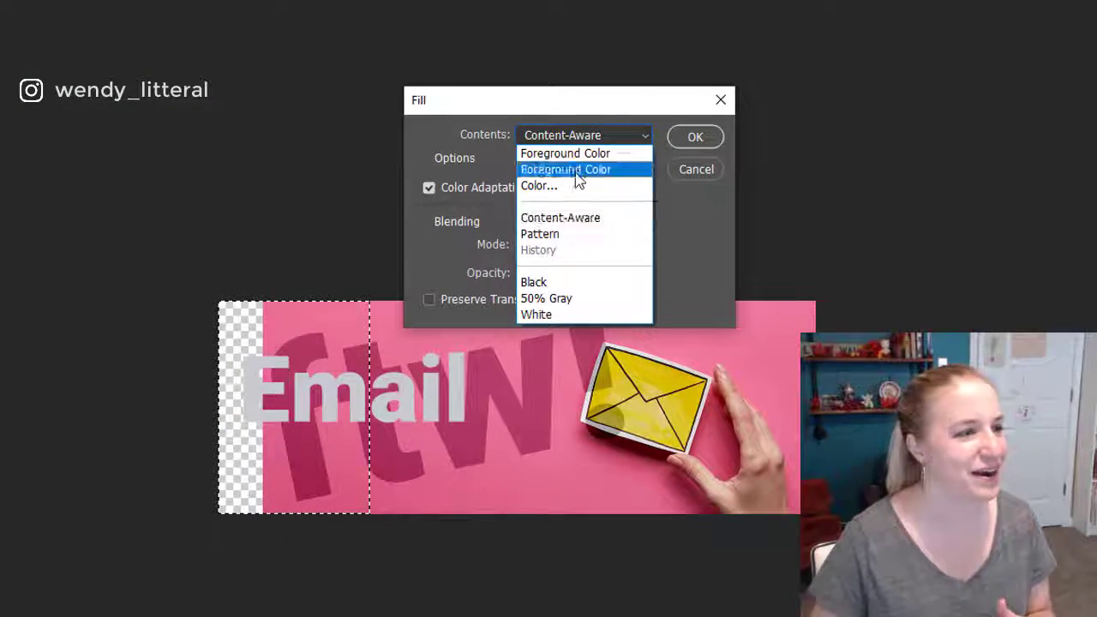
{"action": "left_click", "coordinate": [564, 220]}
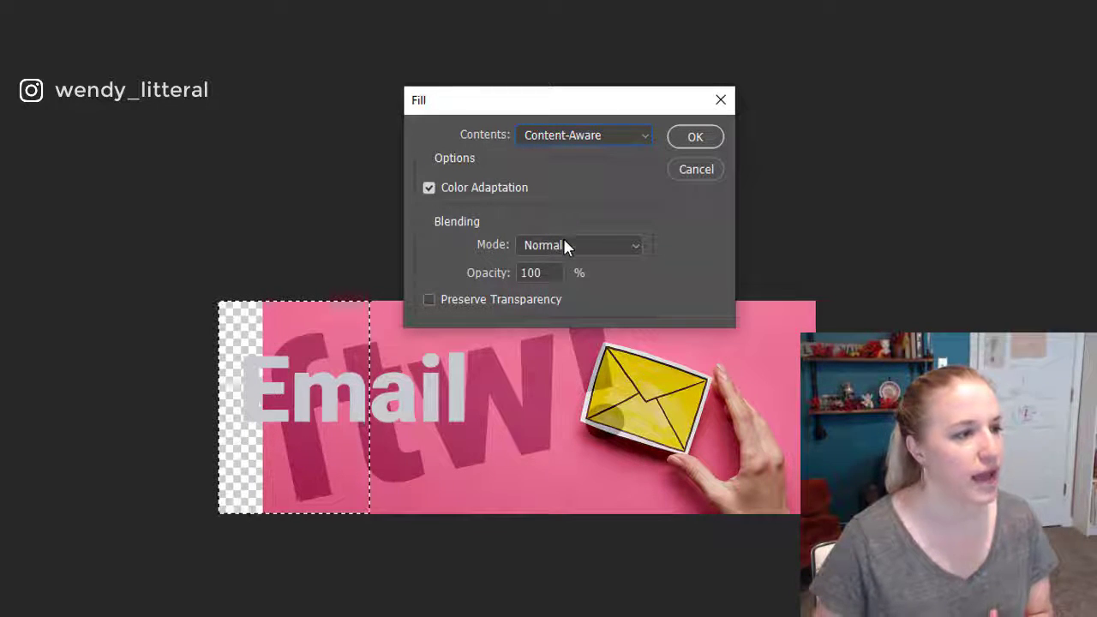
{"action": "left_click", "coordinate": [566, 245]}
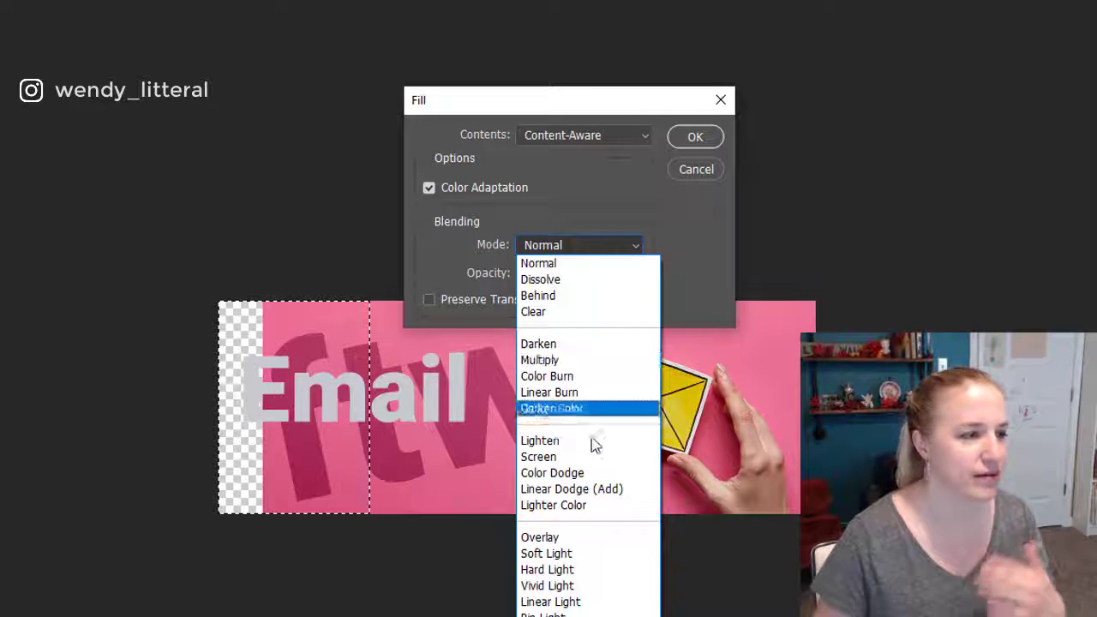
{"action": "left_click", "coordinate": [680, 220]}
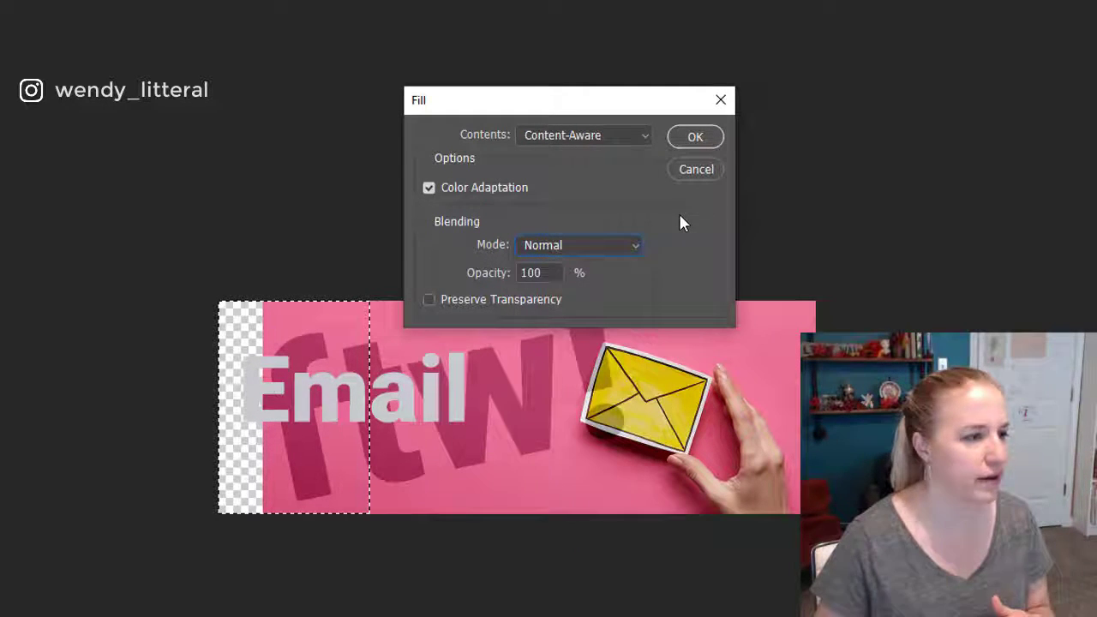
{"action": "left_click", "coordinate": [694, 139]}
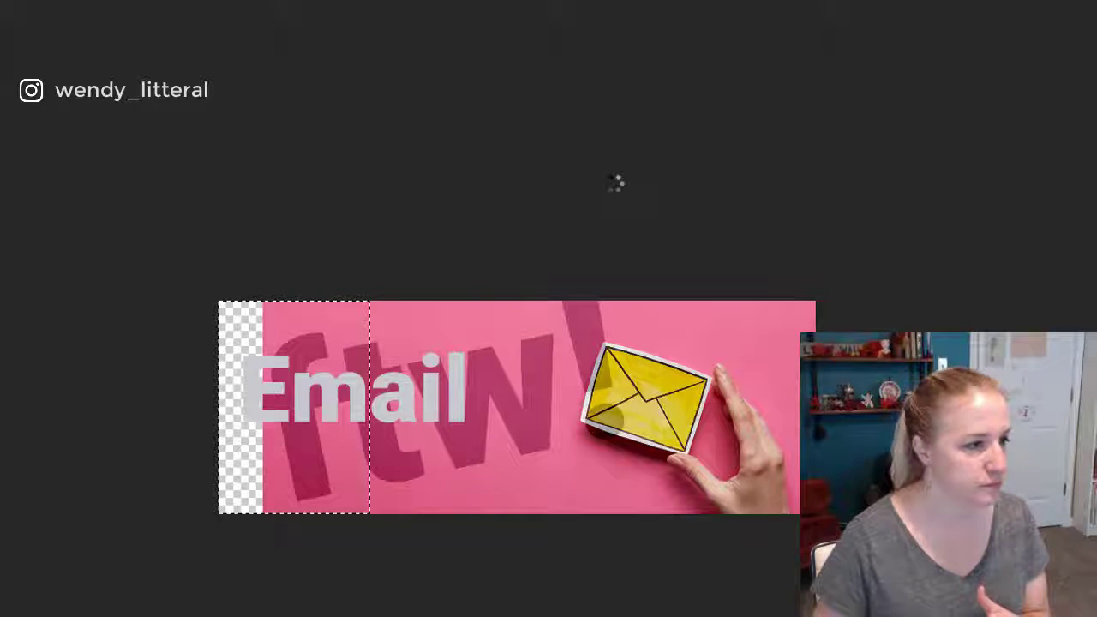
- Deselect and undo the content-aware fill, restoring the transparent left strip
{"action": "key", "text": "ctrl+d"}
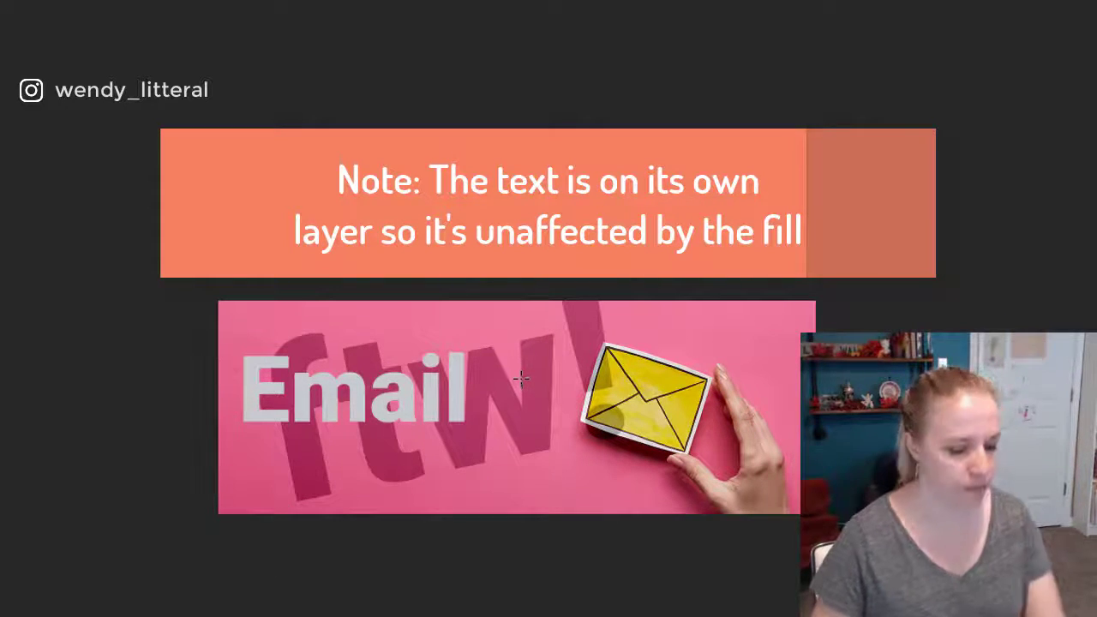
{"action": "key", "text": "ctrl+shift+d"}
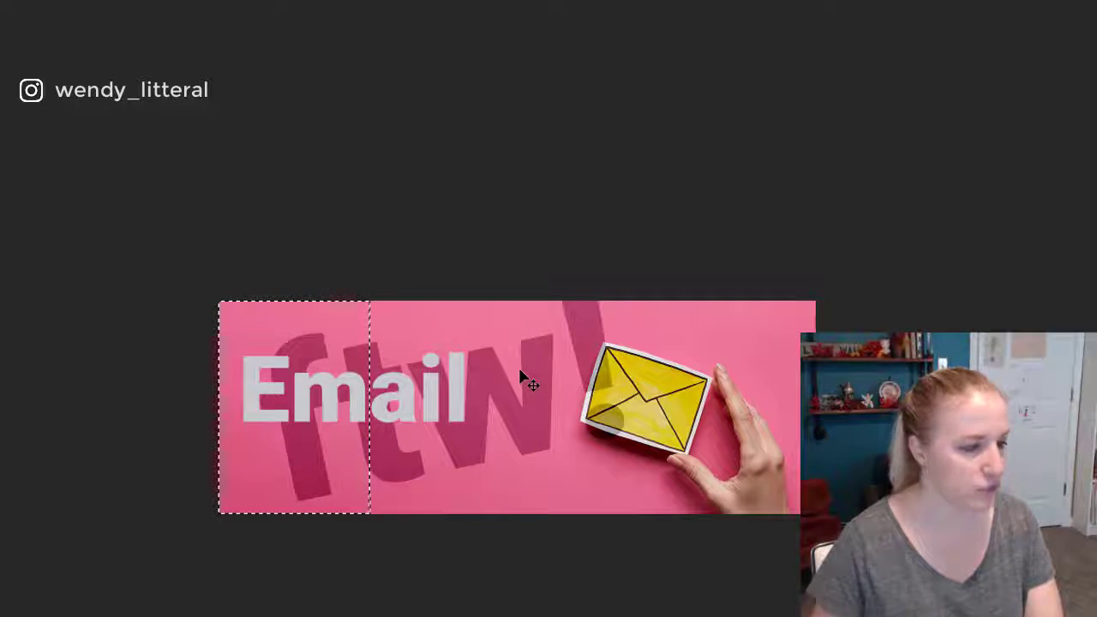
{"action": "key", "text": "Delete"}
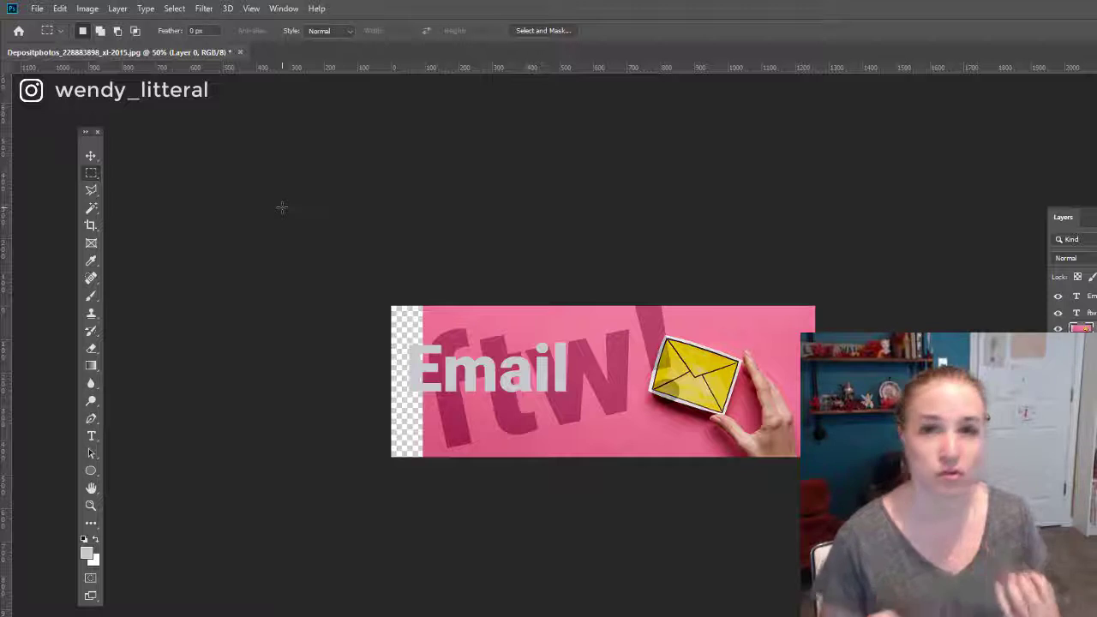
- Select the transparent strip and the banner's left third, then launch Edit > Content-Aware Fill
{"action": "left_click_drag", "start_coordinate": [521, 377], "coordinate": [521, 536]}
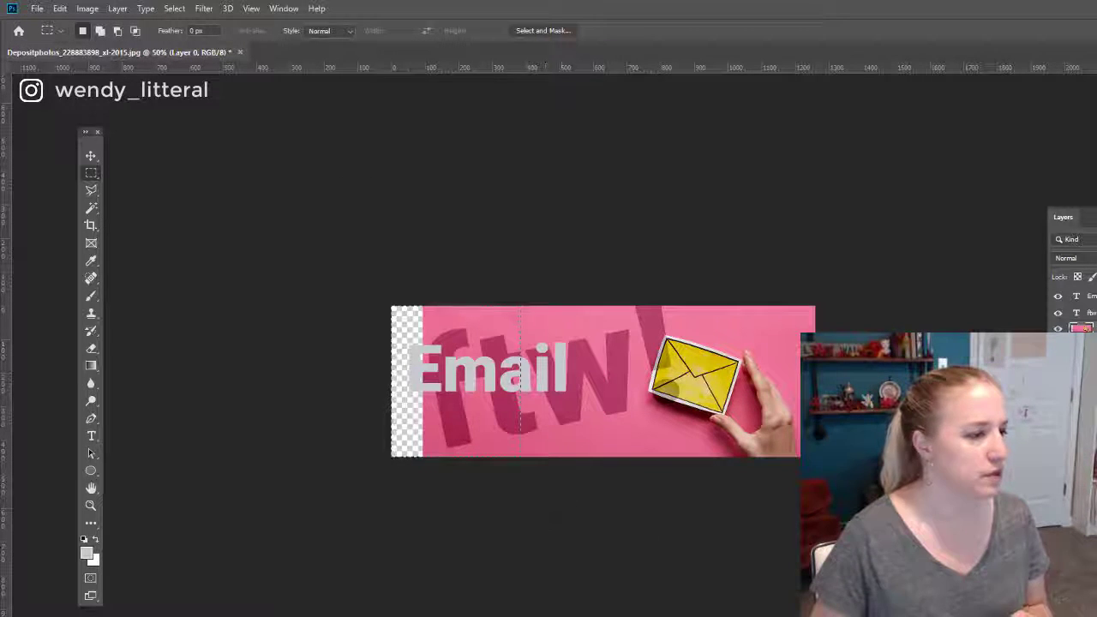
{"action": "left_click", "coordinate": [59, 9]}
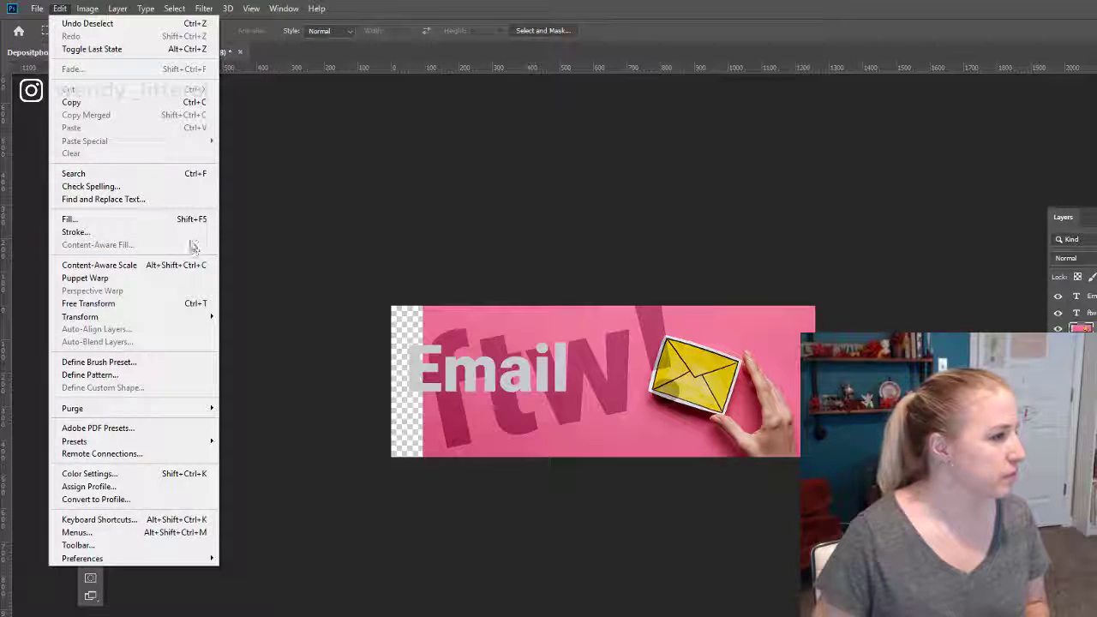
{"action": "left_click", "coordinate": [277, 243]}
{"action": "left_click_drag", "start_coordinate": [326, 221], "coordinate": [587, 538]}
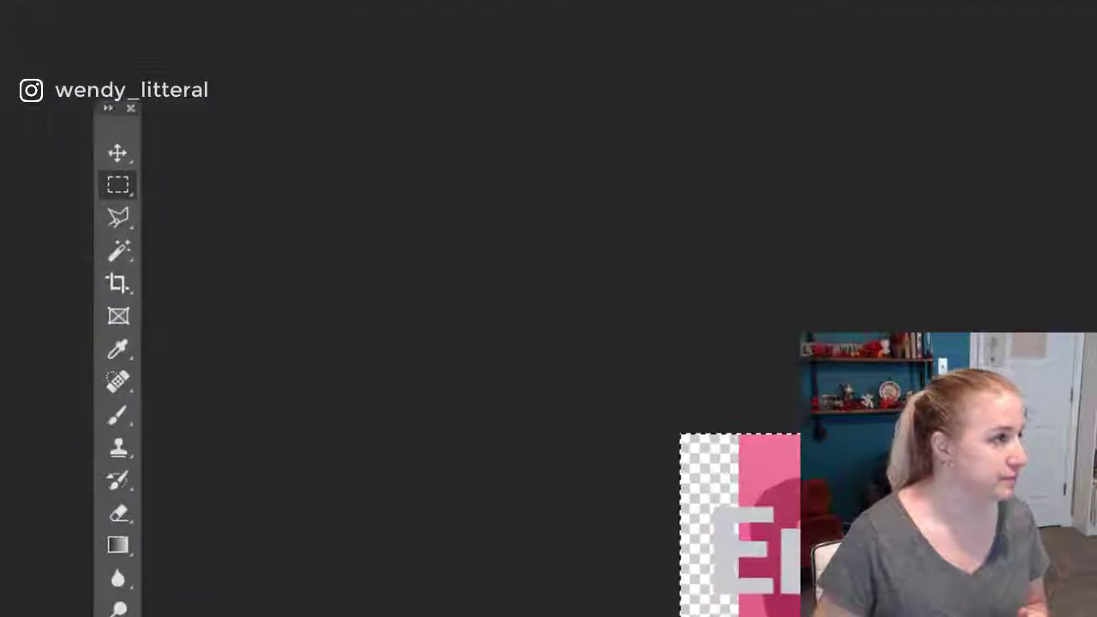
{"action": "key", "text": "alt+e"}
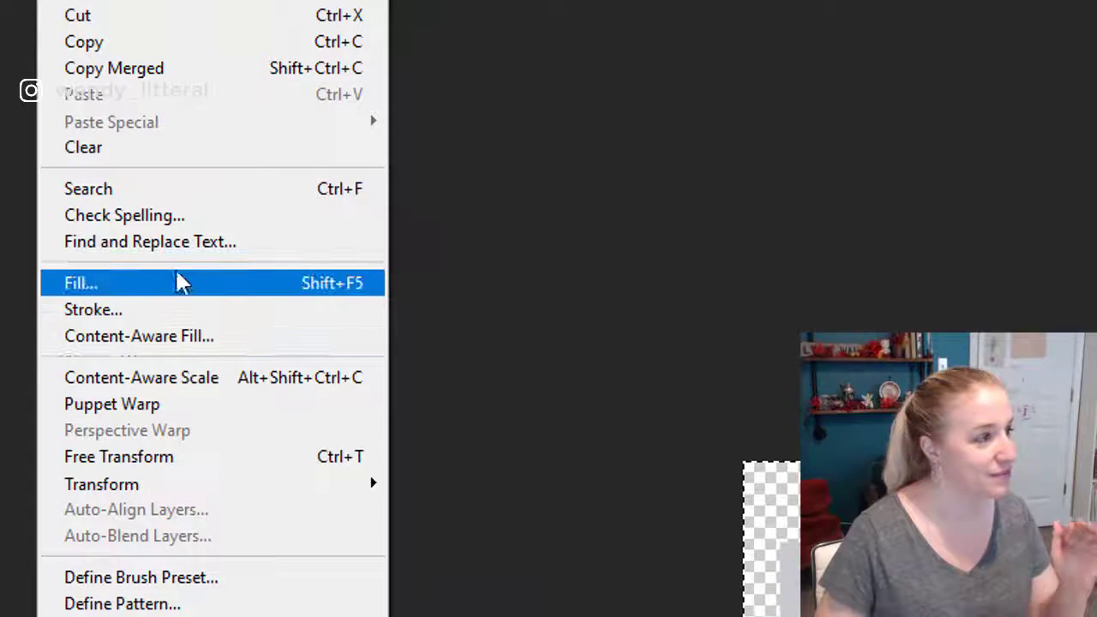
{"action": "left_click", "coordinate": [171, 336]}
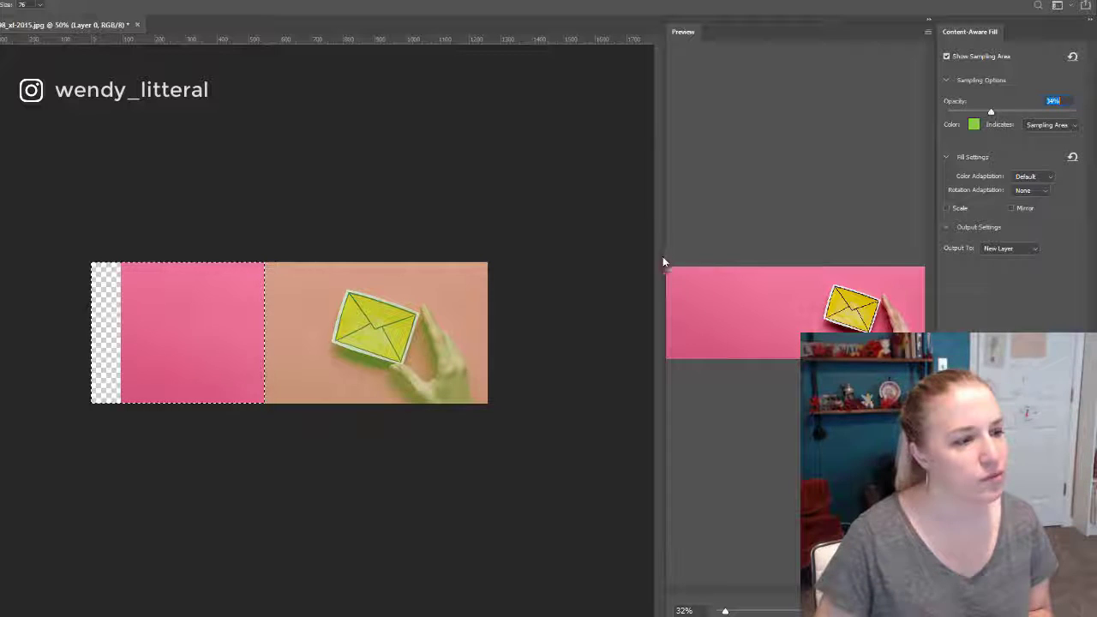
- Widen and zoom out the fill preview, and set sampling overlay opacity to 51%
{"action": "left_click_drag", "start_coordinate": [664, 254], "coordinate": [493, 261]}
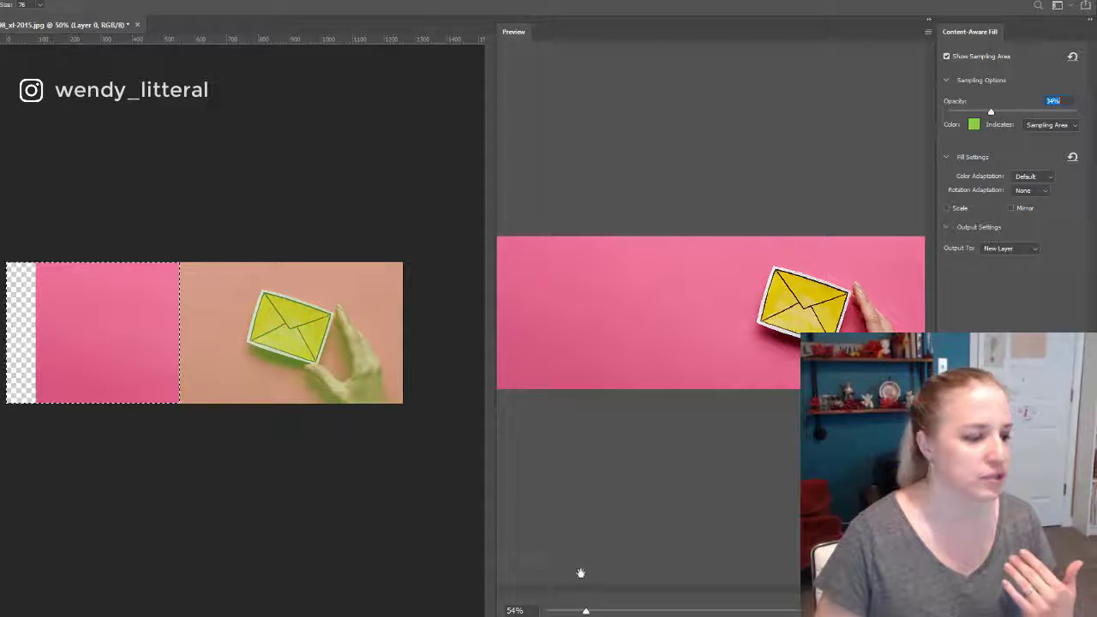
{"action": "left_click_drag", "start_coordinate": [582, 609], "coordinate": [578, 610]}
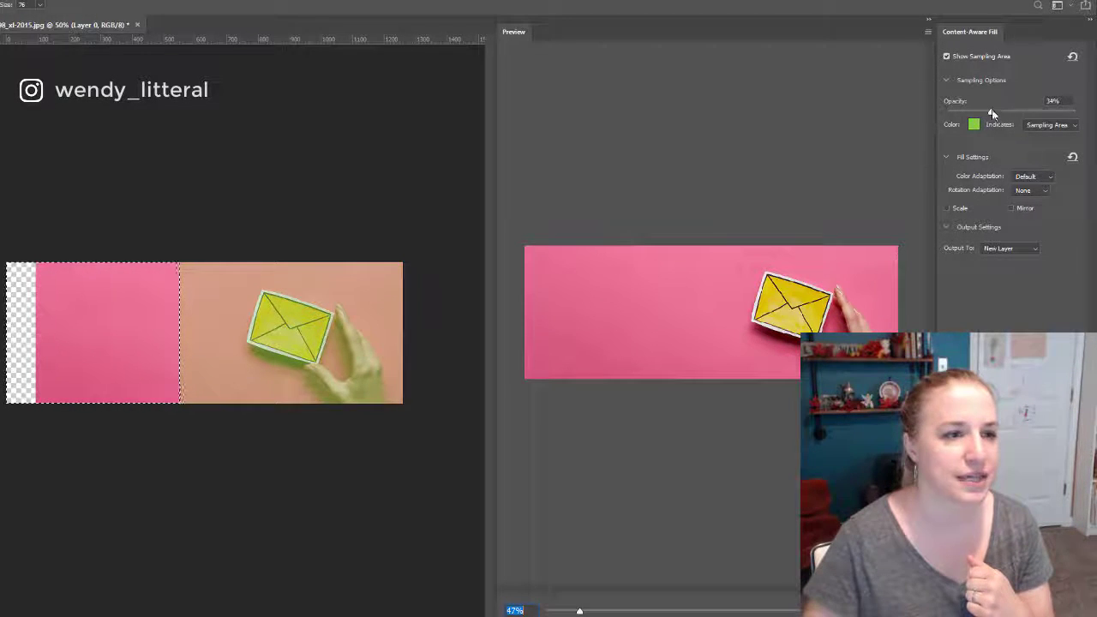
{"action": "left_click_drag", "start_coordinate": [992, 111], "coordinate": [1013, 123]}
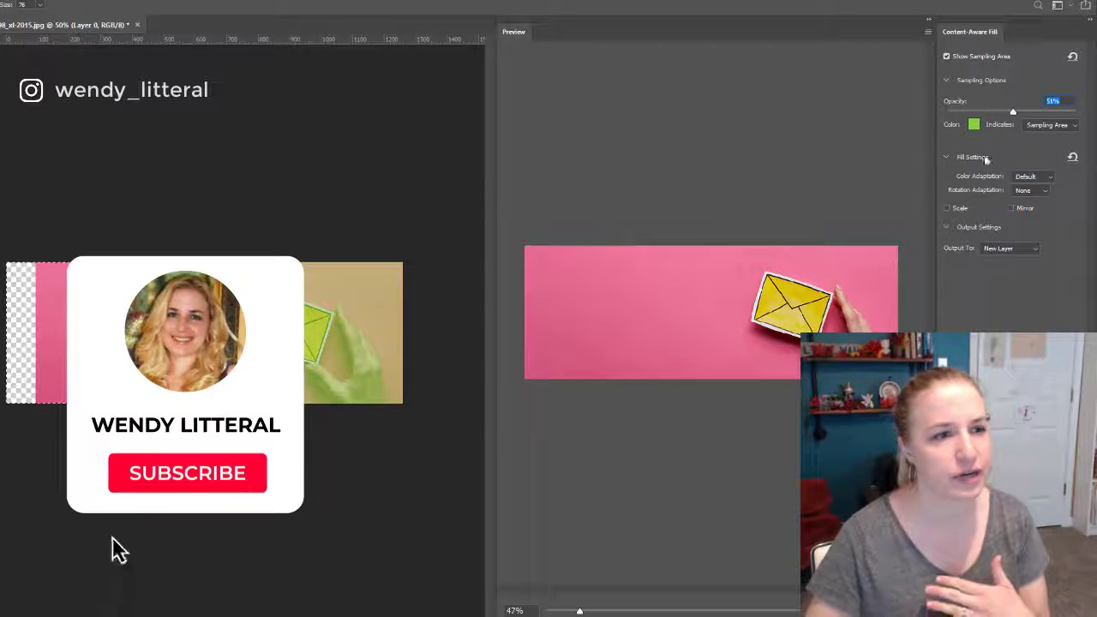
{"action": "left_click", "coordinate": [1048, 126]}
{"action": "left_click", "coordinate": [1034, 127]}
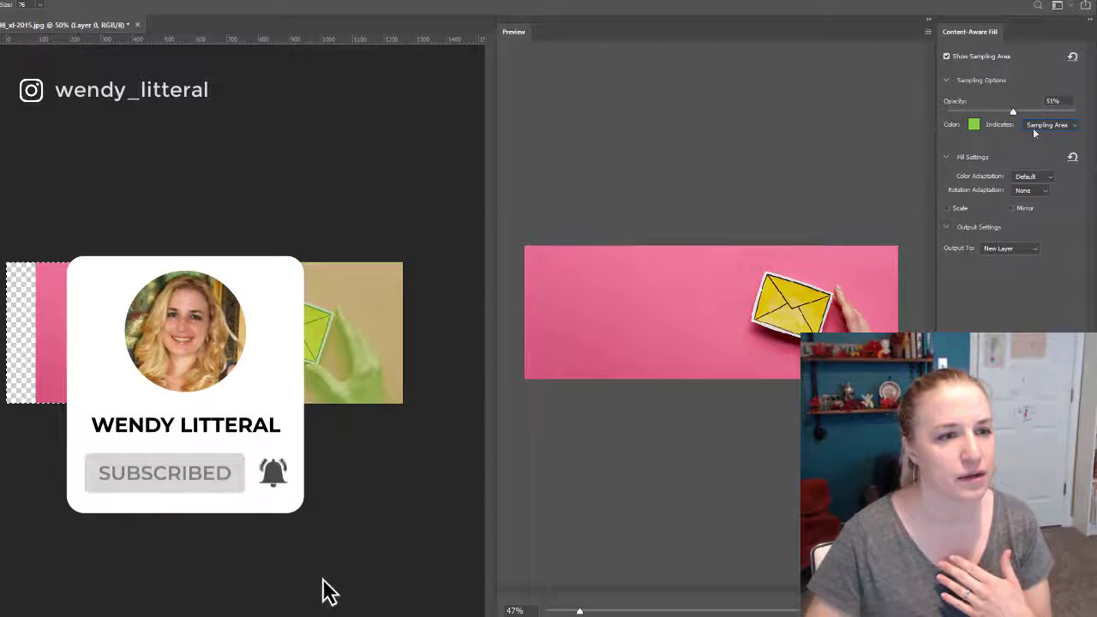
{"action": "left_click", "coordinate": [1034, 127]}
{"action": "left_click", "coordinate": [1053, 146]}
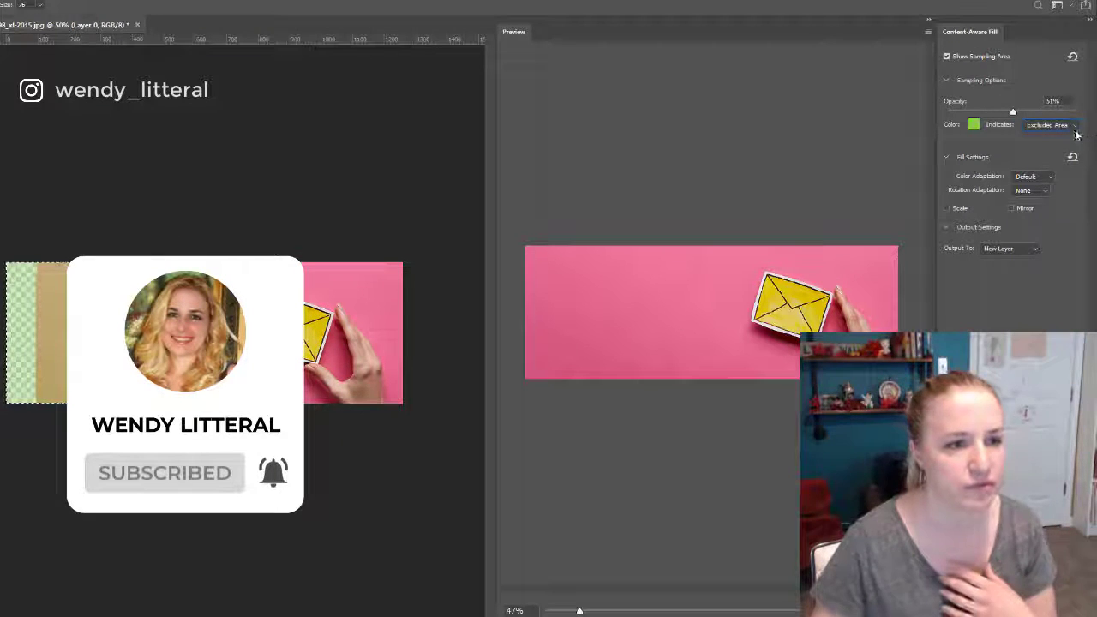
{"action": "left_click", "coordinate": [1074, 127]}
{"action": "left_click", "coordinate": [1038, 137]}
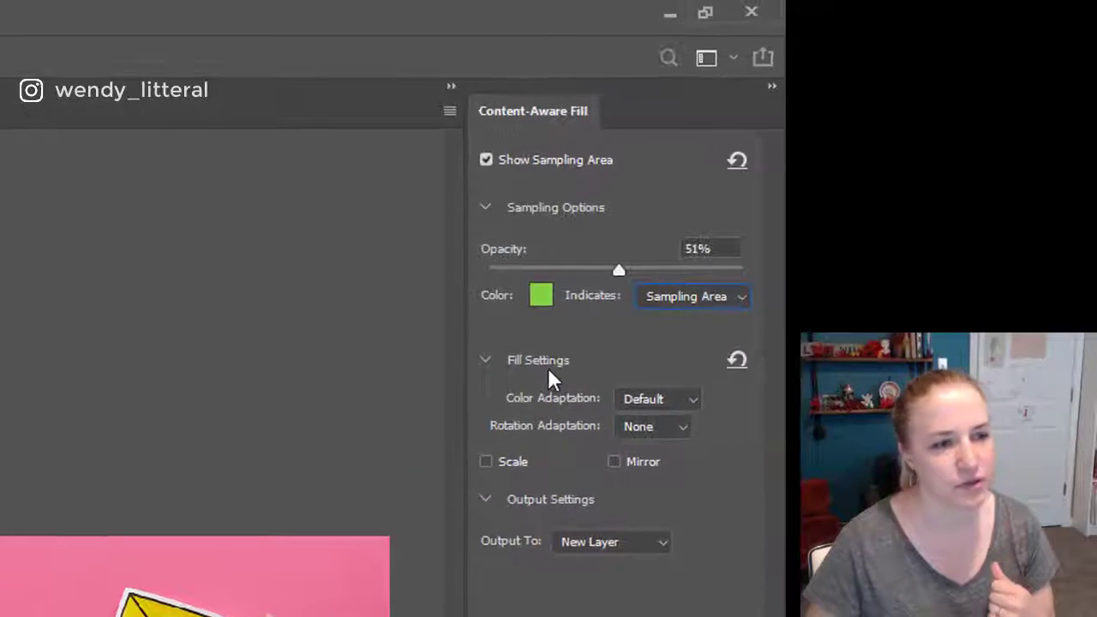
{"action": "left_click", "coordinate": [675, 400]}
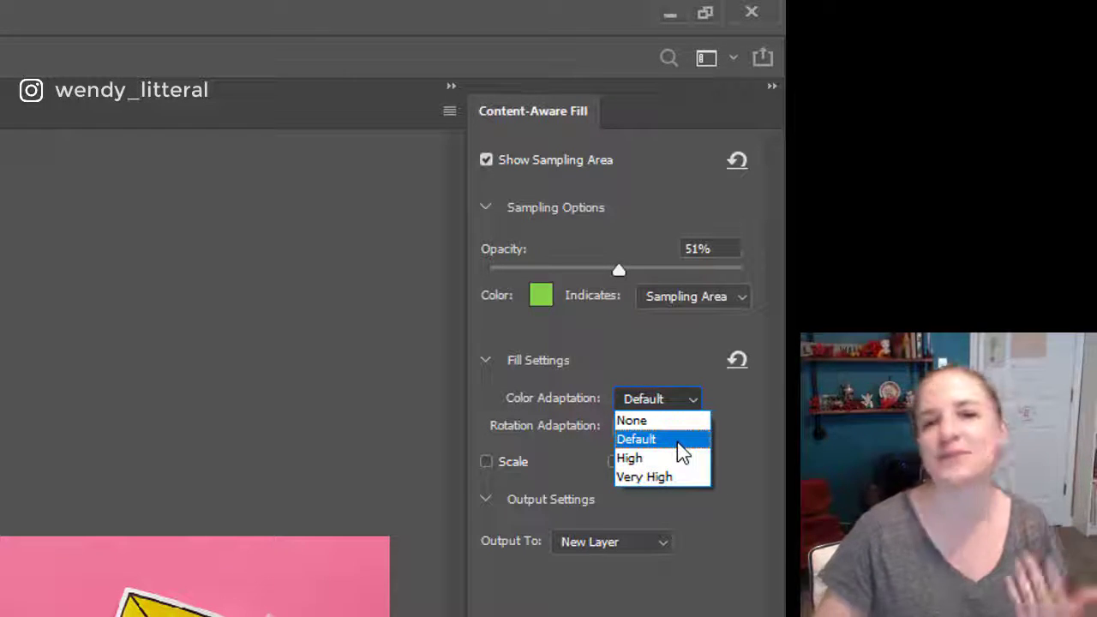
{"action": "left_click", "coordinate": [734, 423]}
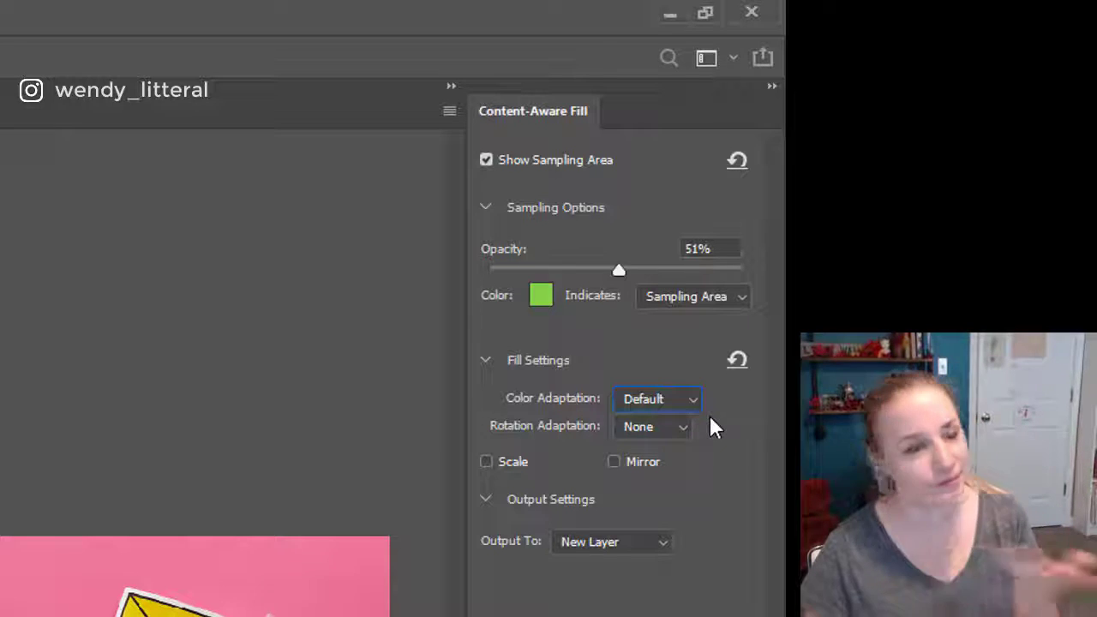
{"action": "left_click", "coordinate": [663, 430]}
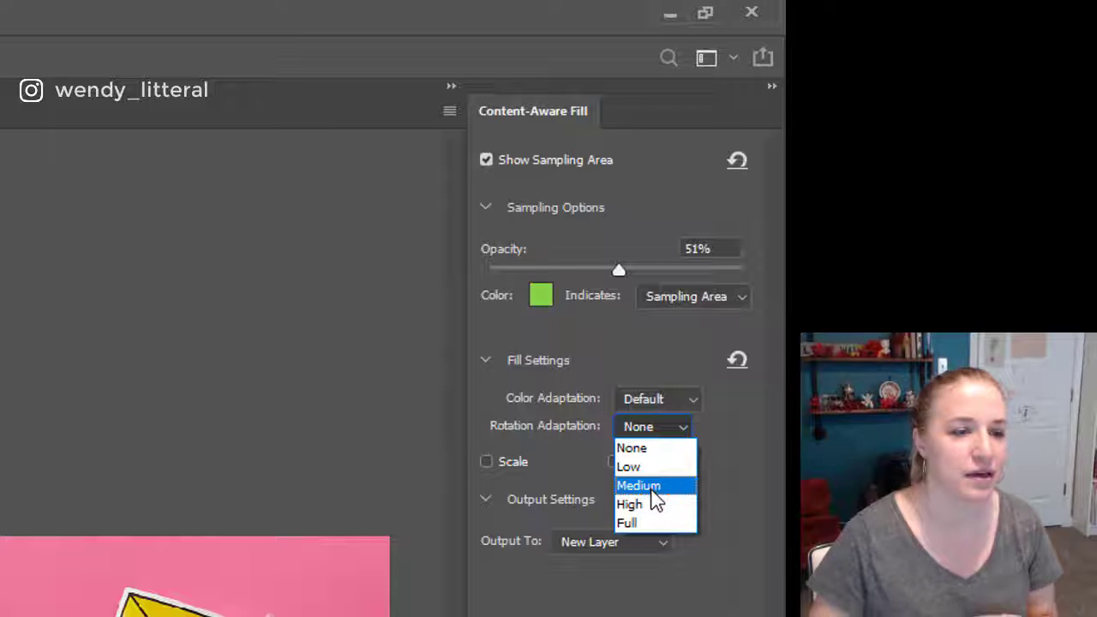
{"action": "left_click", "coordinate": [728, 449]}
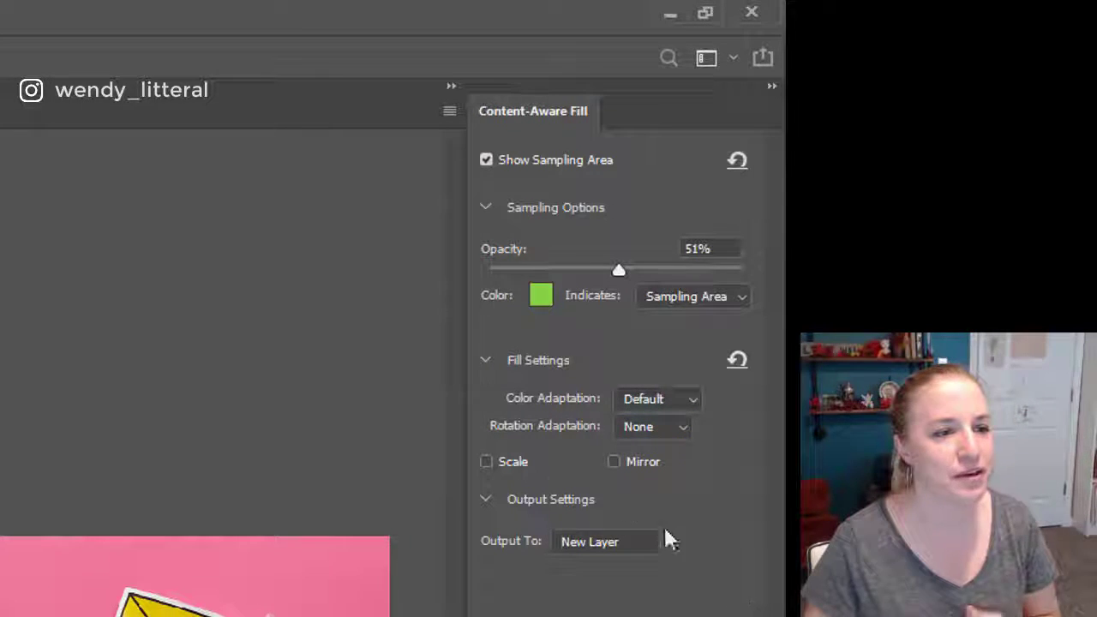
- In Fill Settings, leave Scale checked and Mirror unchecked
{"action": "left_click", "coordinate": [507, 462]}
{"action": "left_click", "coordinate": [649, 462]}
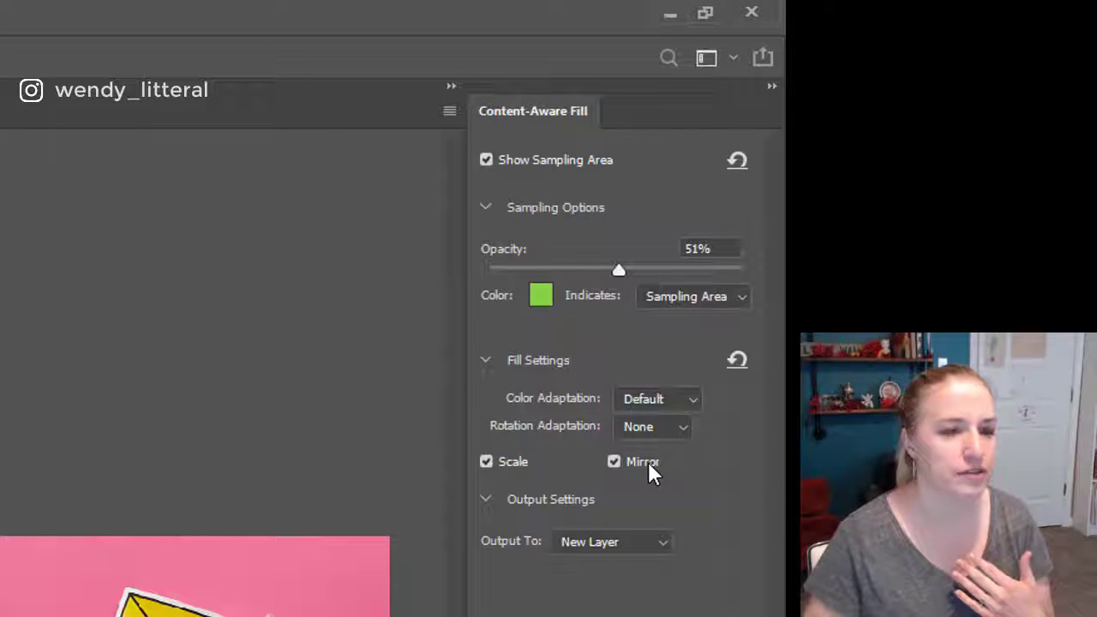
{"action": "left_click", "coordinate": [649, 461]}
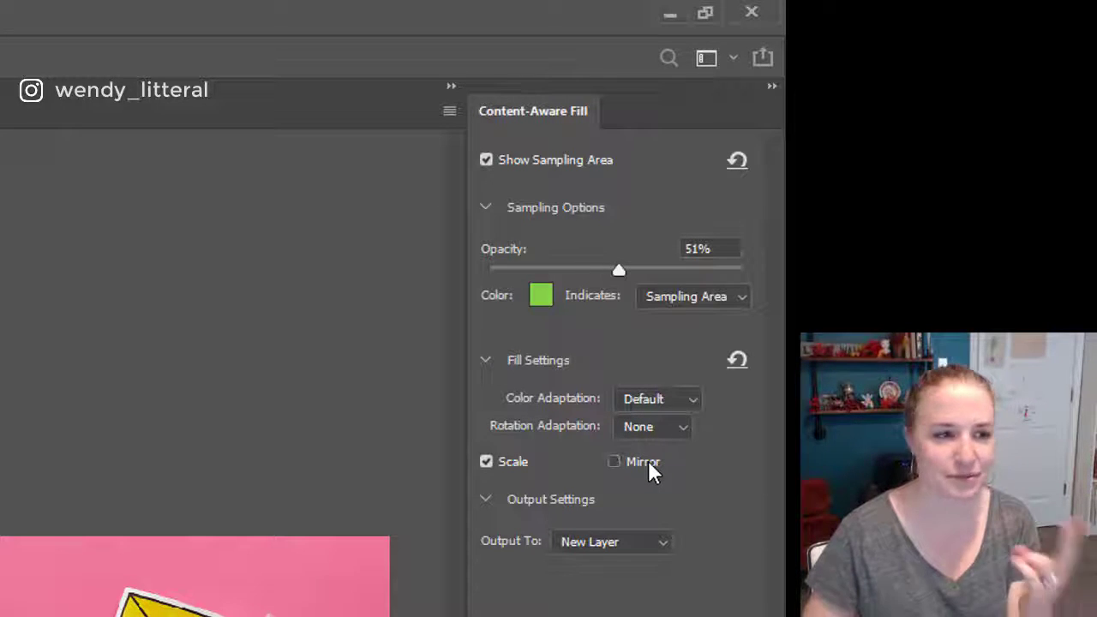
{"action": "left_click", "coordinate": [527, 465]}
{"action": "left_click", "coordinate": [522, 467]}
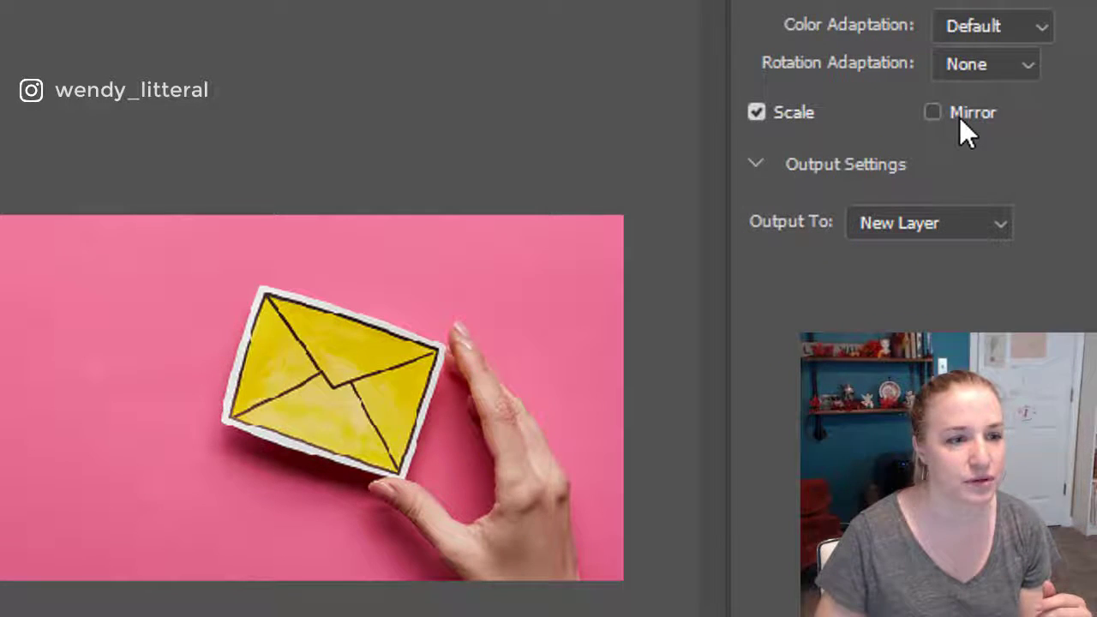
- Set the Content-Aware Fill output to New Layer
{"action": "mouse_move", "coordinate": [959, 117]}
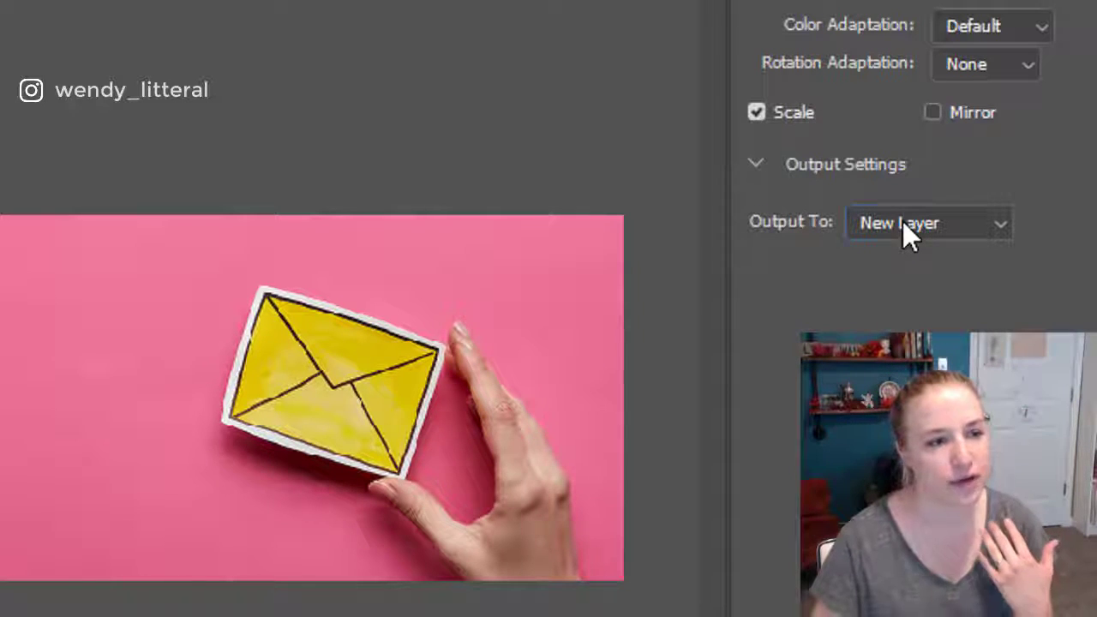
{"action": "left_click", "coordinate": [903, 222]}
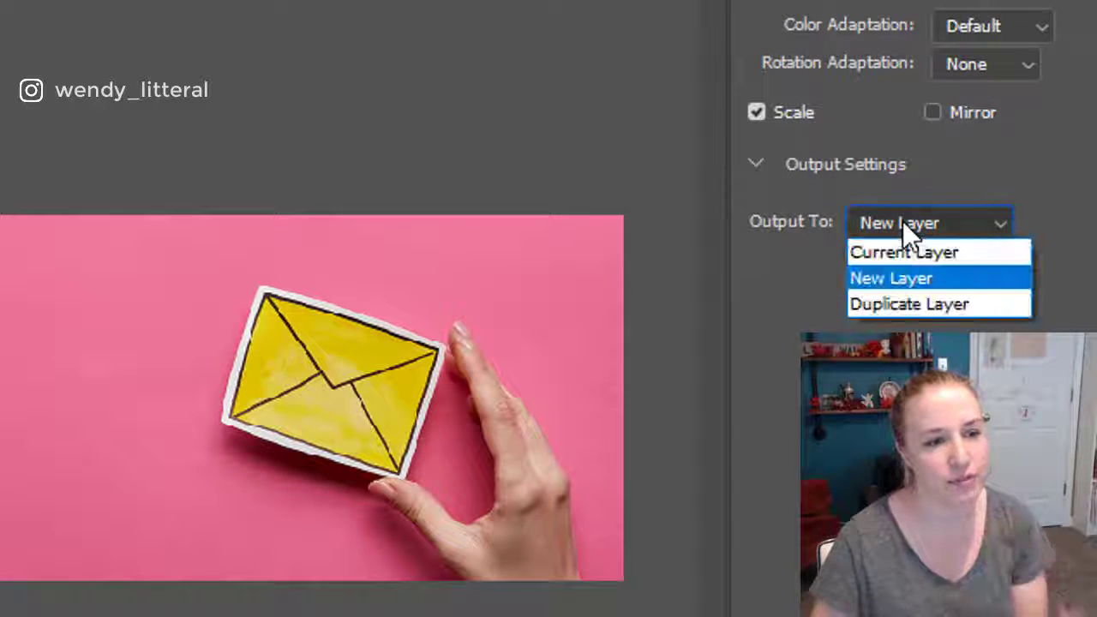
{"action": "left_click", "coordinate": [916, 286]}
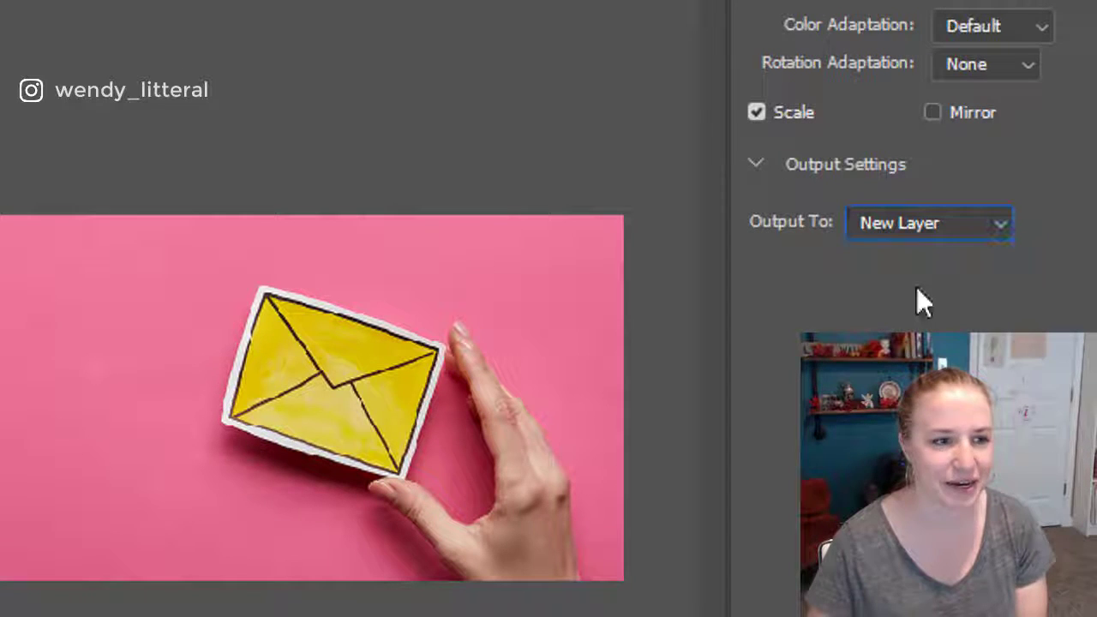